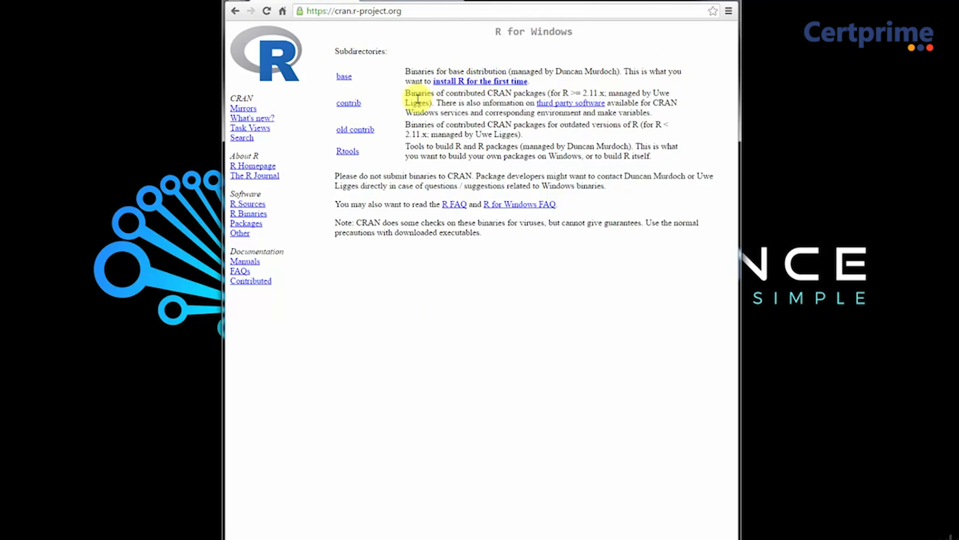
# Step: Open the page for installing R on Windows for the first time and download R 3.3.1 for Windows
pyautogui.click(500, 82)
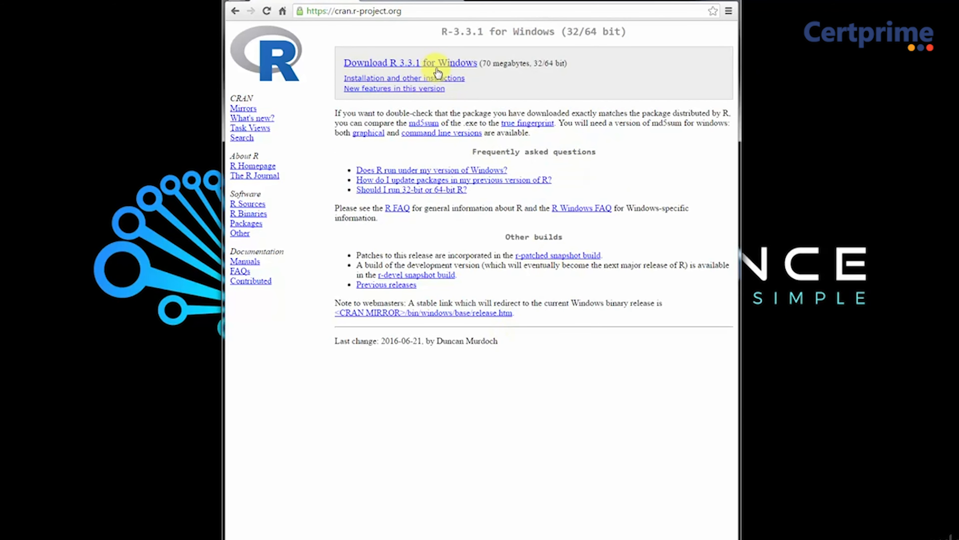
pyautogui.click(426, 67)
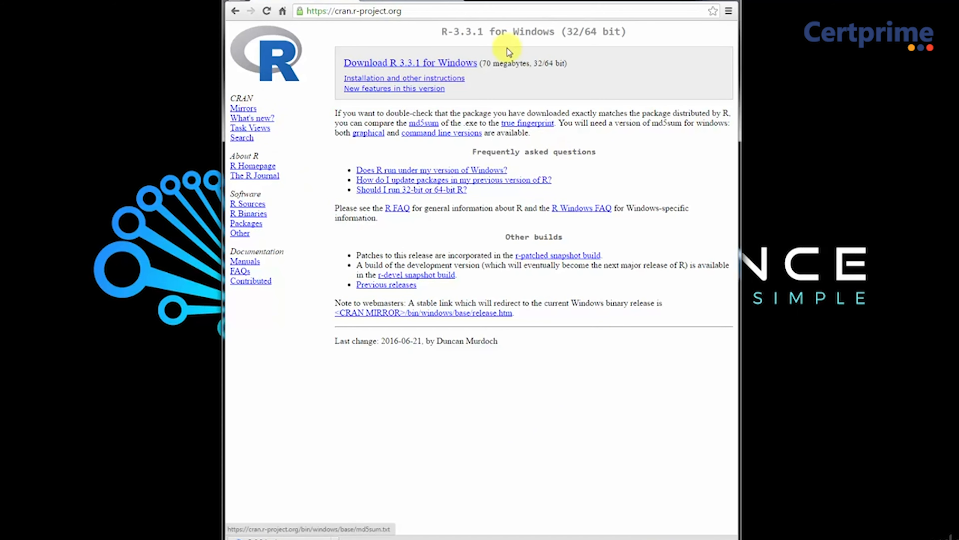
# Step: Go back to open the R for Mac OS X downloads page and cancel the file download started from it
pyautogui.hotkey('alt', 'Left')
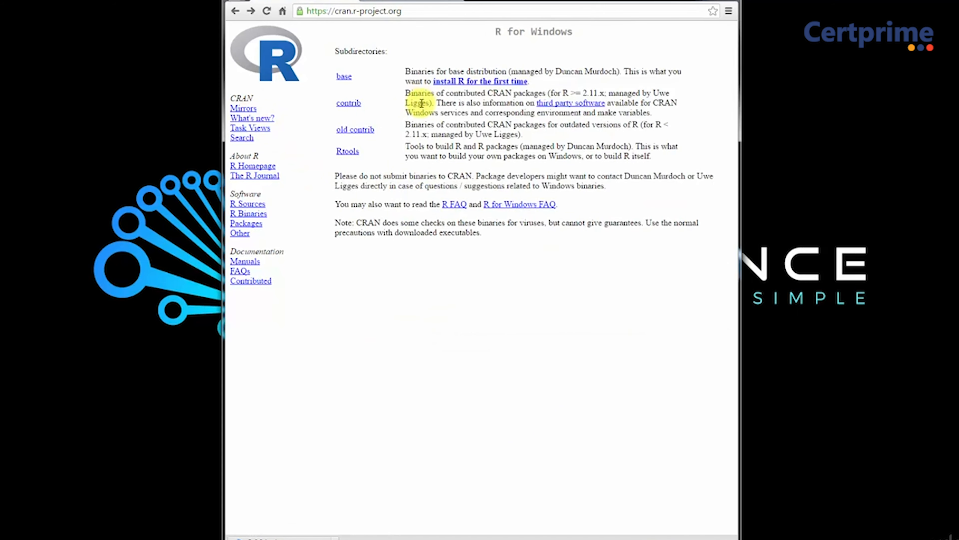
pyautogui.hotkey('alt', 'Left')
pyautogui.click(439, 110)
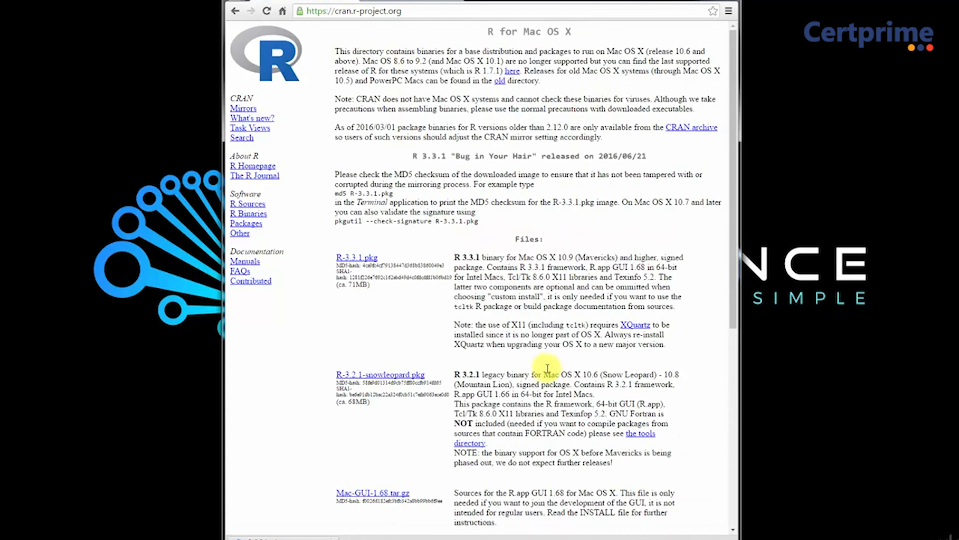
pyautogui.scroll(-5, 548, 367)
pyautogui.scroll(5, 489, 369)
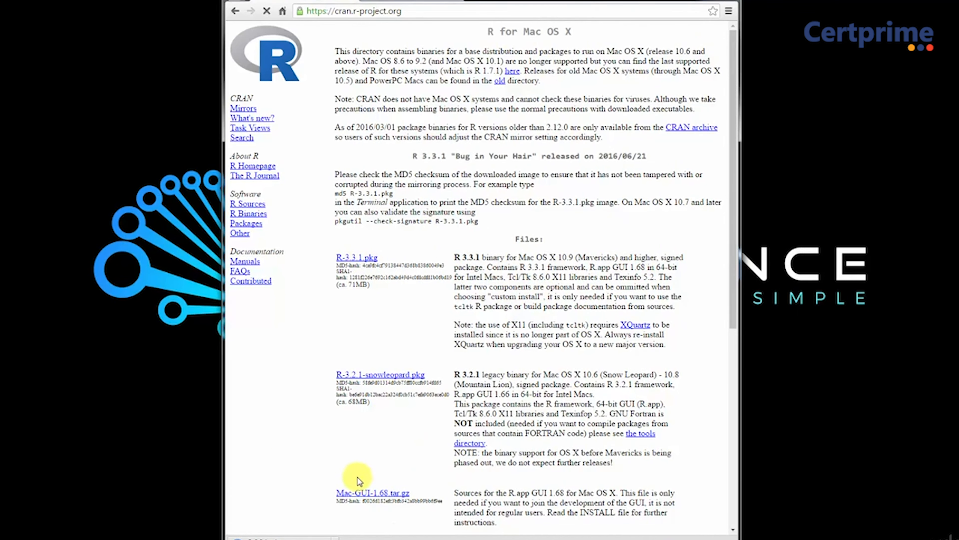
pyautogui.click(336, 537)
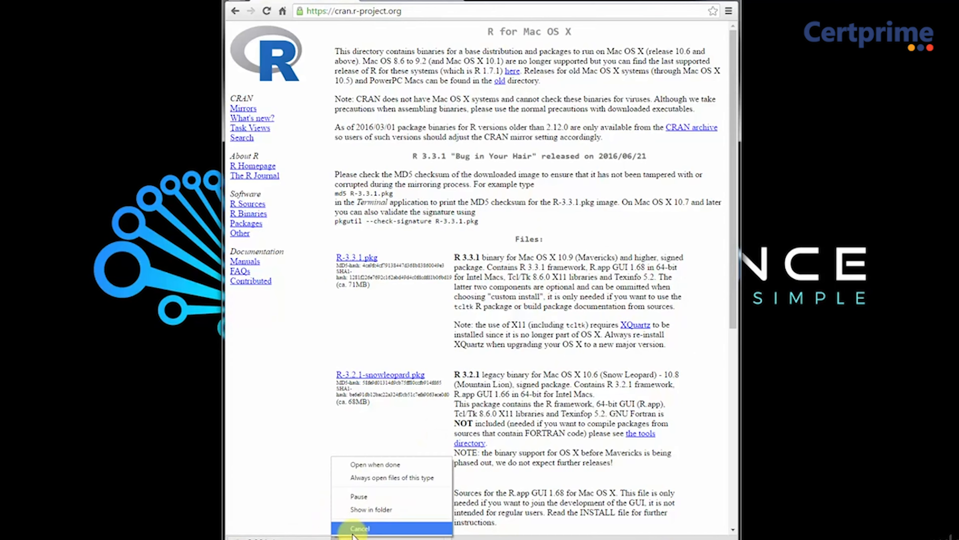
pyautogui.click(355, 528)
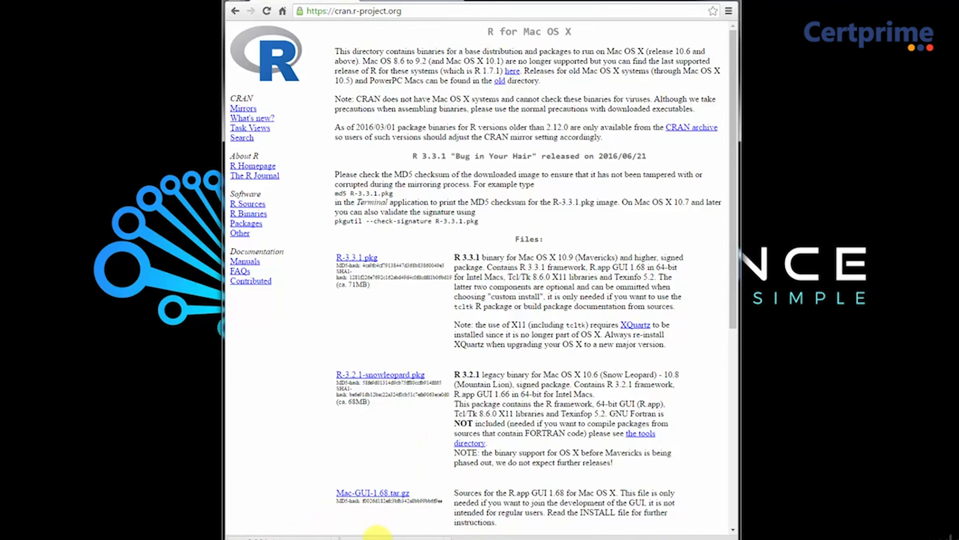
# Step: Go through the R for Windows 3.3.1 setup as far as the destination location and exit setup without installing
pyautogui.click(519, 287)
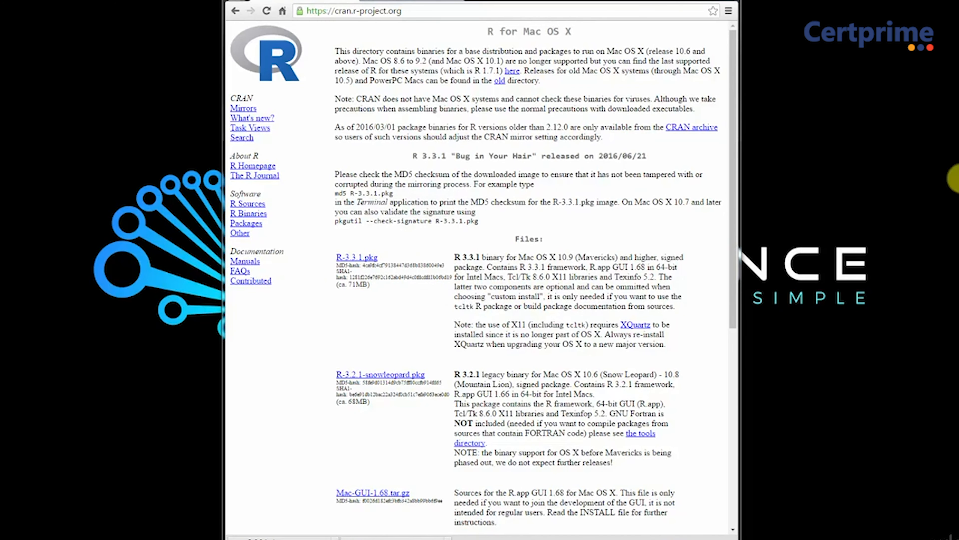
pyautogui.click(426, 242)
pyautogui.click(563, 256)
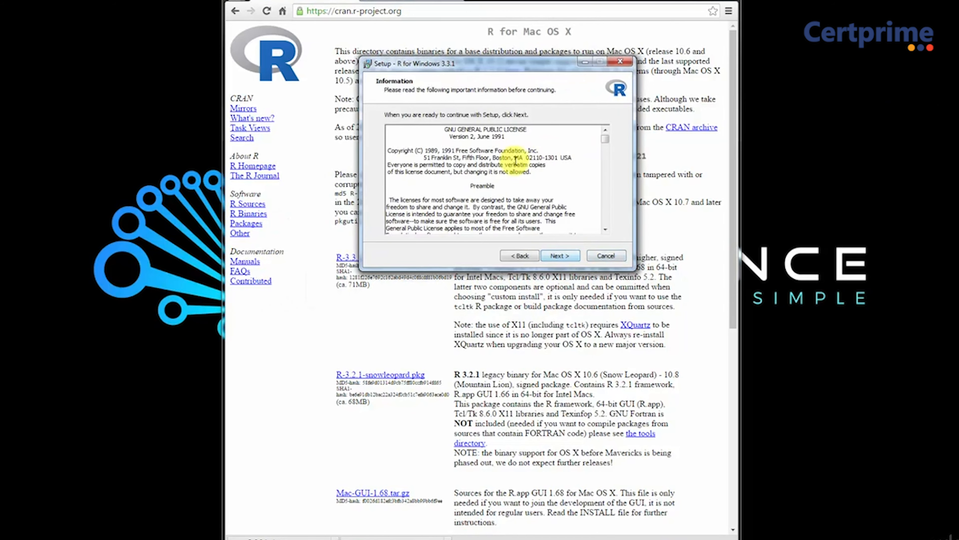
pyautogui.click(563, 259)
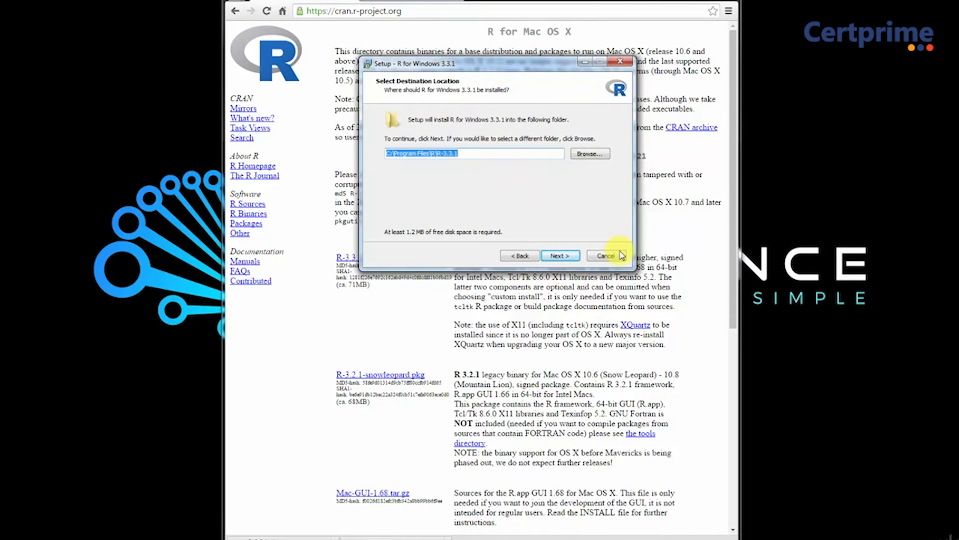
pyautogui.click(605, 256)
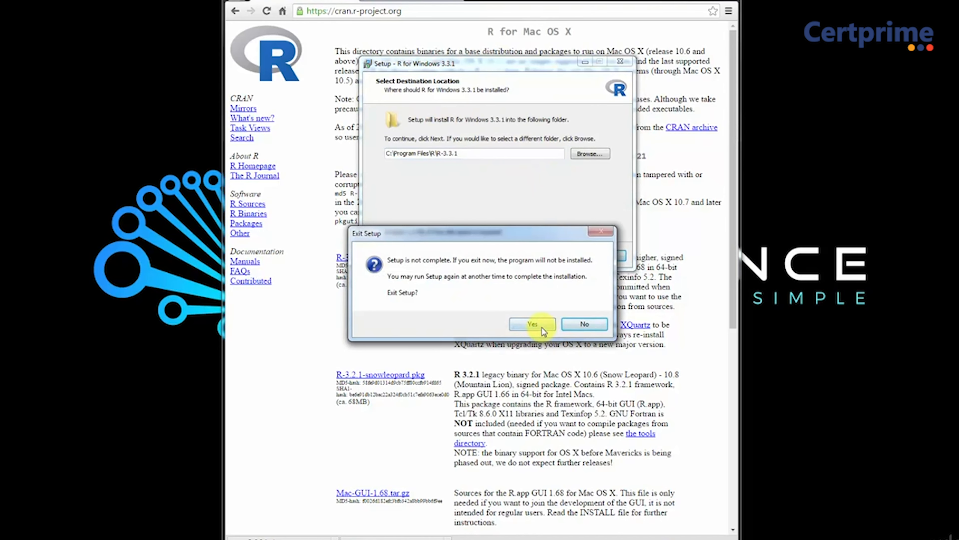
pyautogui.click(542, 327)
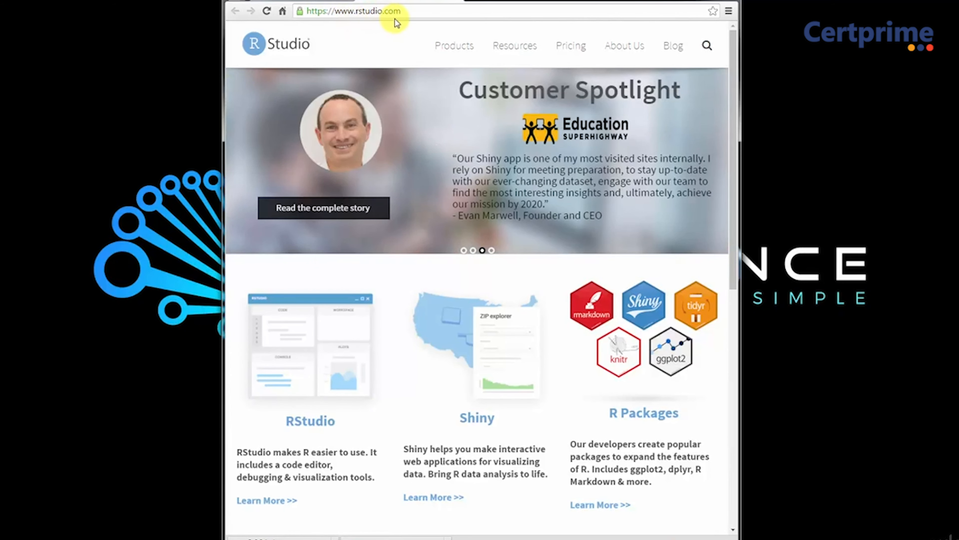
# Step: Open the RStudio product page and go to the download of the free open source RStudio Desktop edition
pyautogui.click(309, 371)
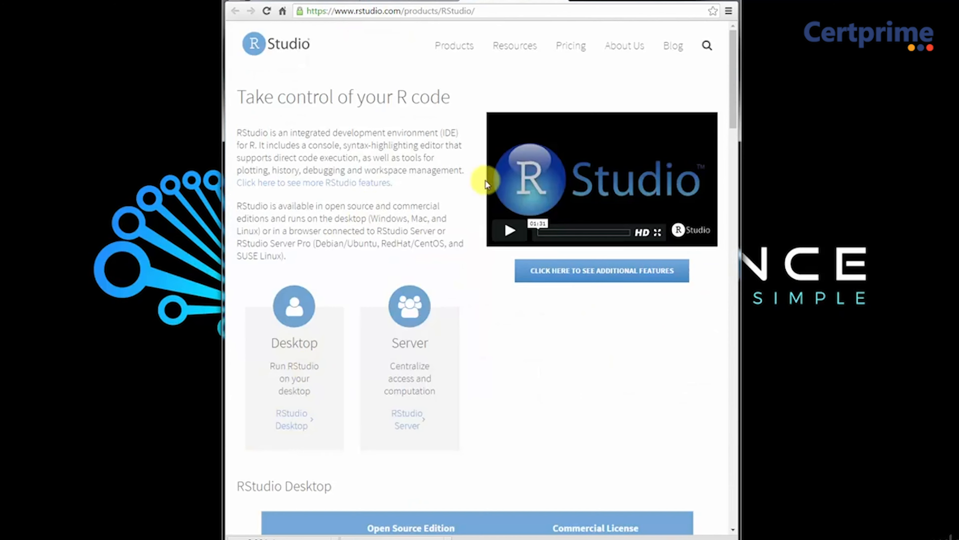
pyautogui.scroll(-5, 503, 236)
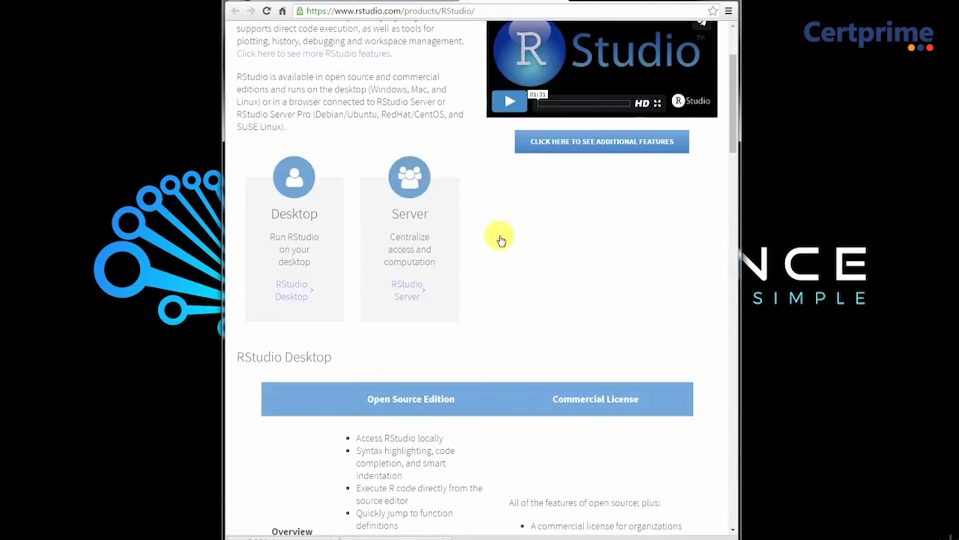
pyautogui.scroll(-4, 556, 177)
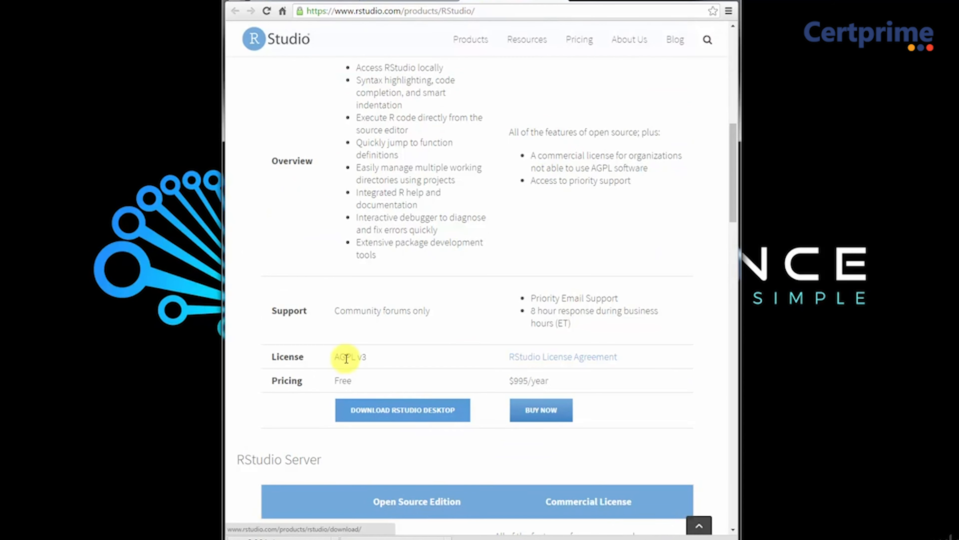
pyautogui.click(378, 412)
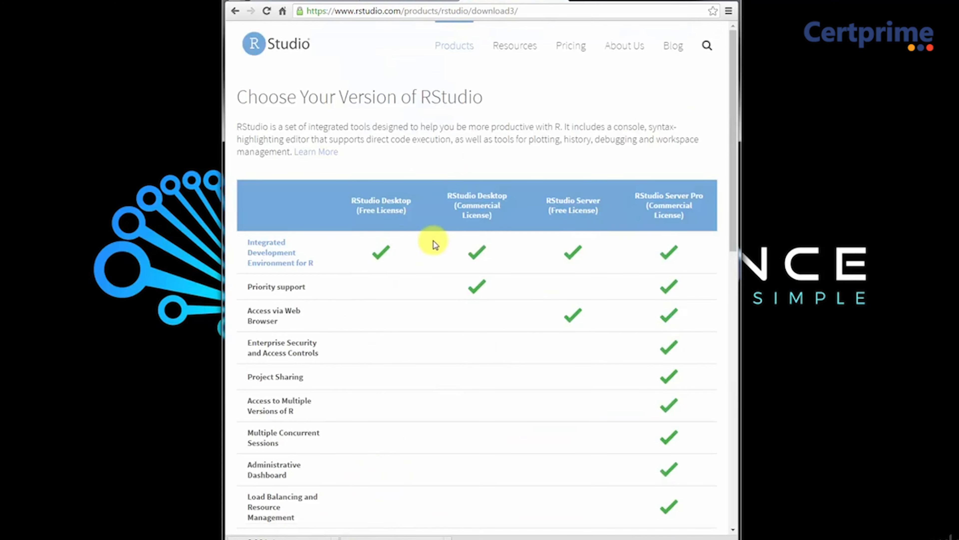
# Step: Compare the RStudio versions and go to the installers for RStudio Desktop (Free License)
pyautogui.scroll(-5, 409, 236)
pyautogui.scroll(4, 400, 238)
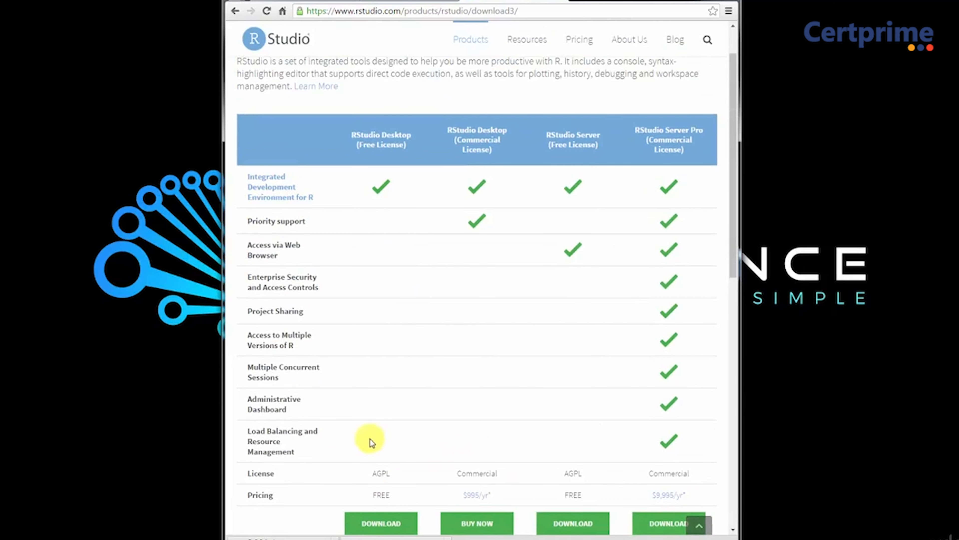
pyautogui.scroll(-1, 377, 422)
pyautogui.scroll(-3, 378, 422)
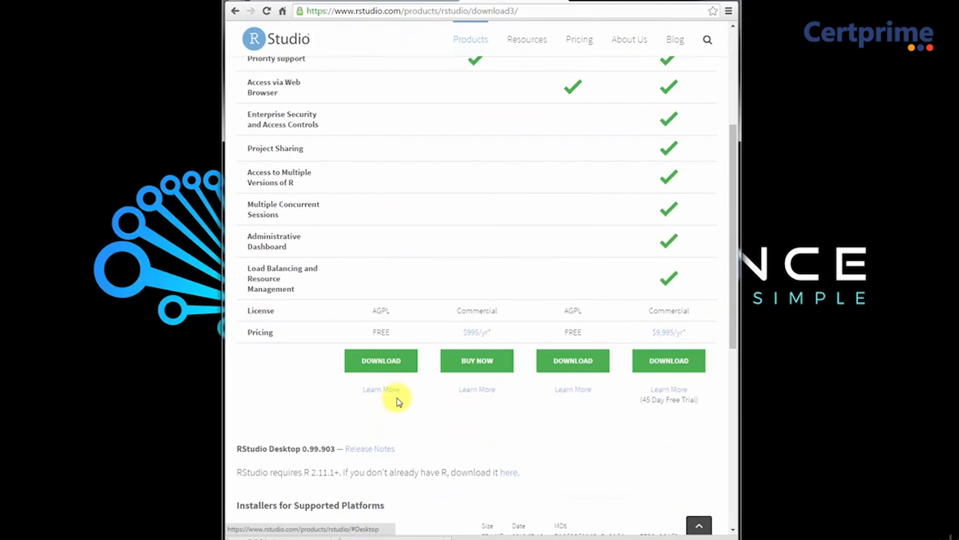
pyautogui.scroll(2, 450, 377)
pyautogui.scroll(1, 450, 379)
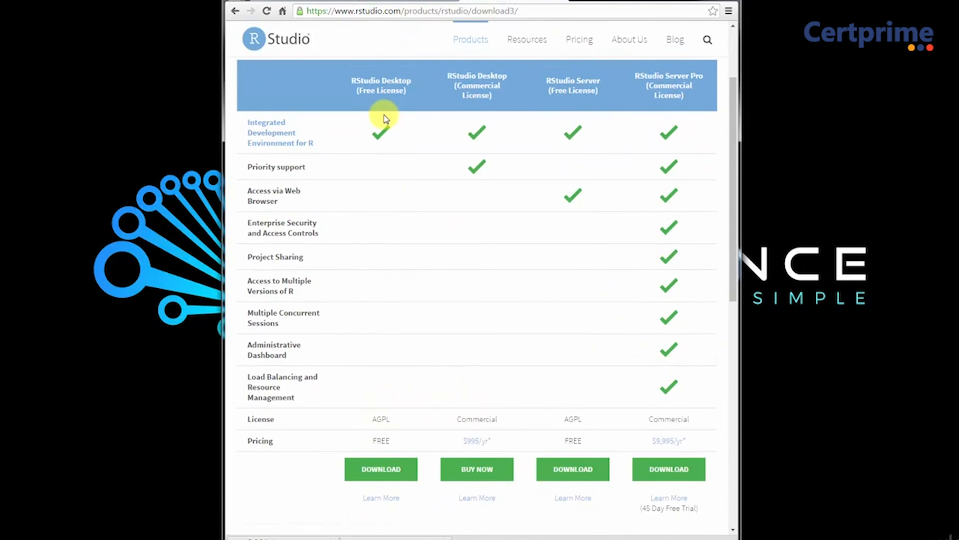
pyautogui.click(391, 471)
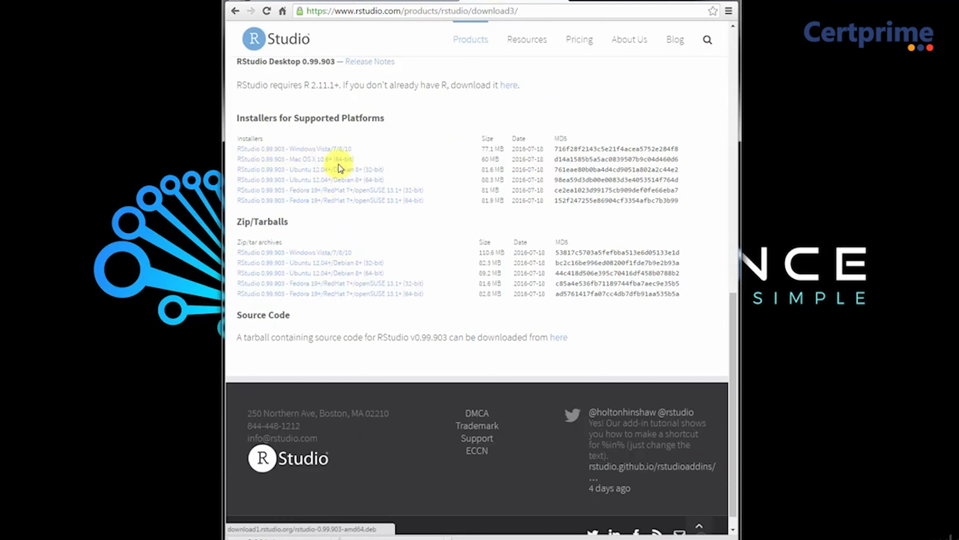
pyautogui.click(447, 188)
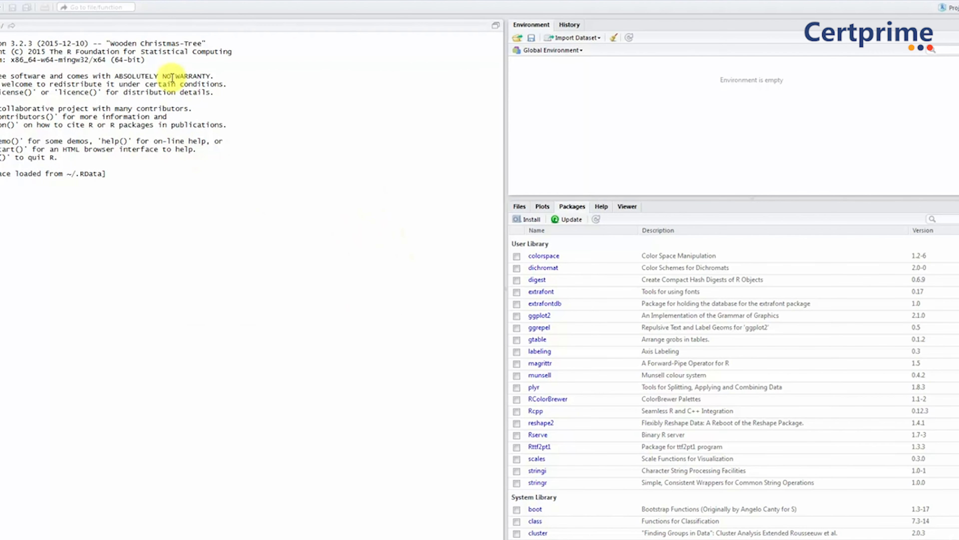
# Step: Switch to RStudio and open the appearance settings in the global options
pyautogui.click(160, 2)
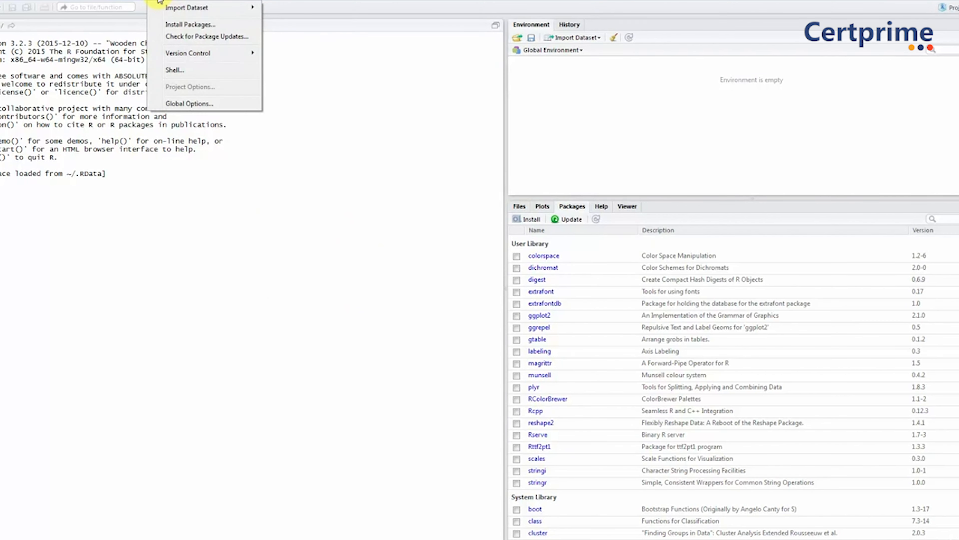
pyautogui.click(209, 103)
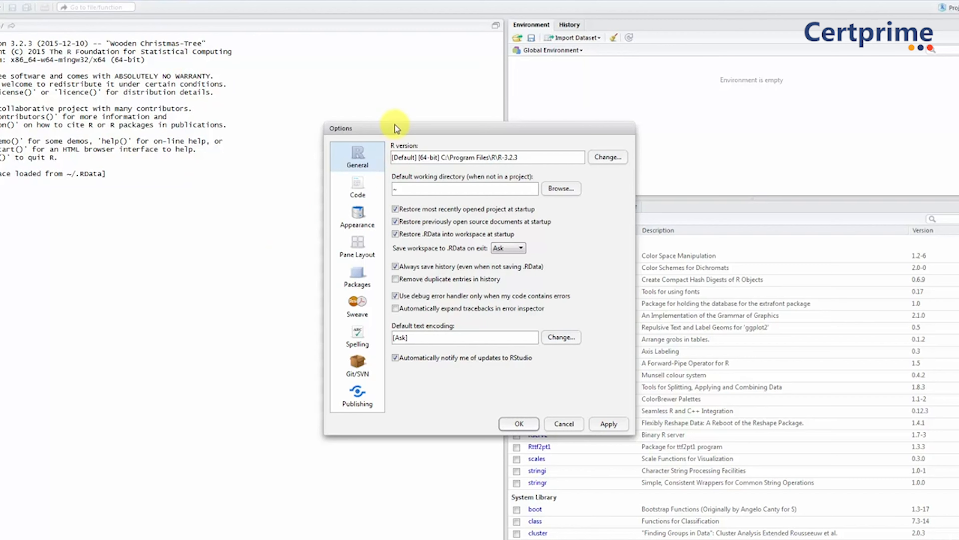
pyautogui.moveTo(395, 127); pyautogui.dragTo(372, 84)
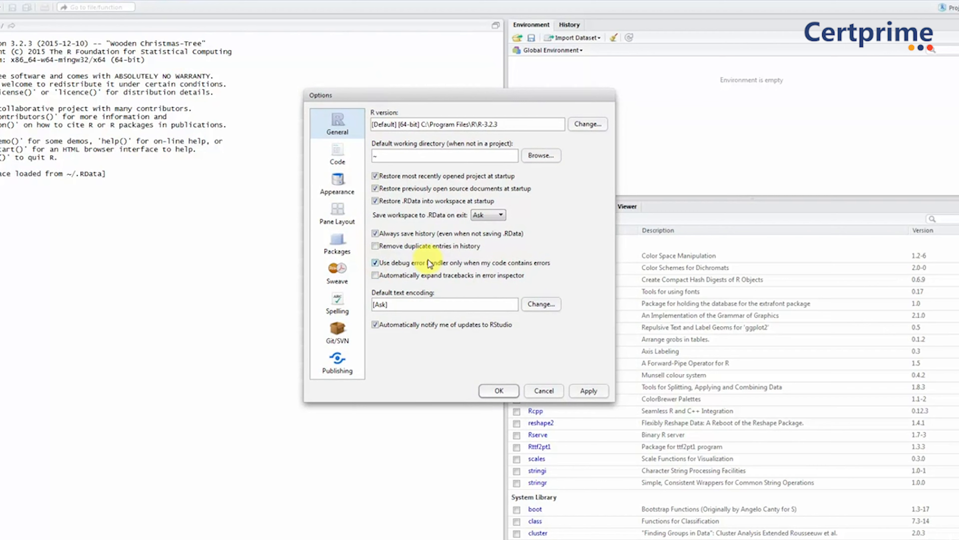
pyautogui.click(336, 182)
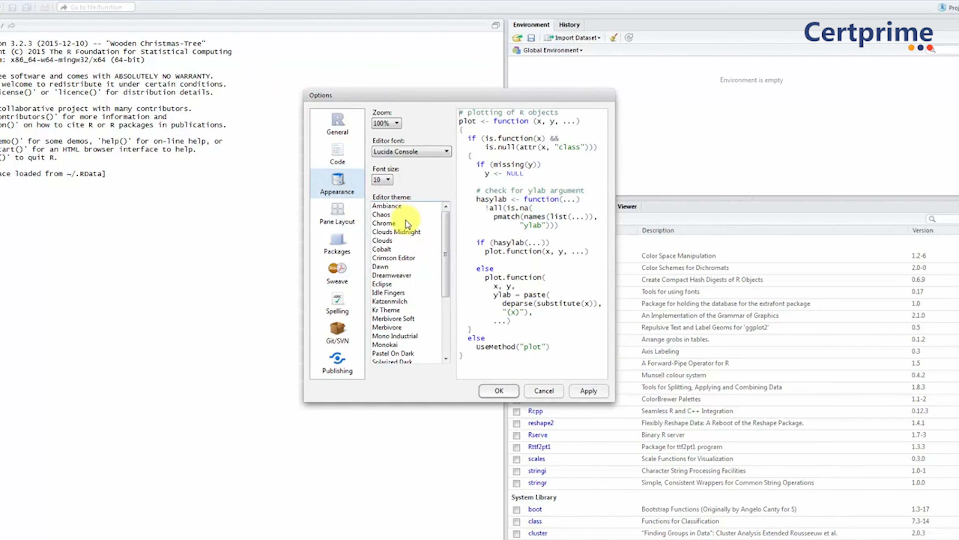
pyautogui.moveTo(444, 236); pyautogui.dragTo(450, 204)
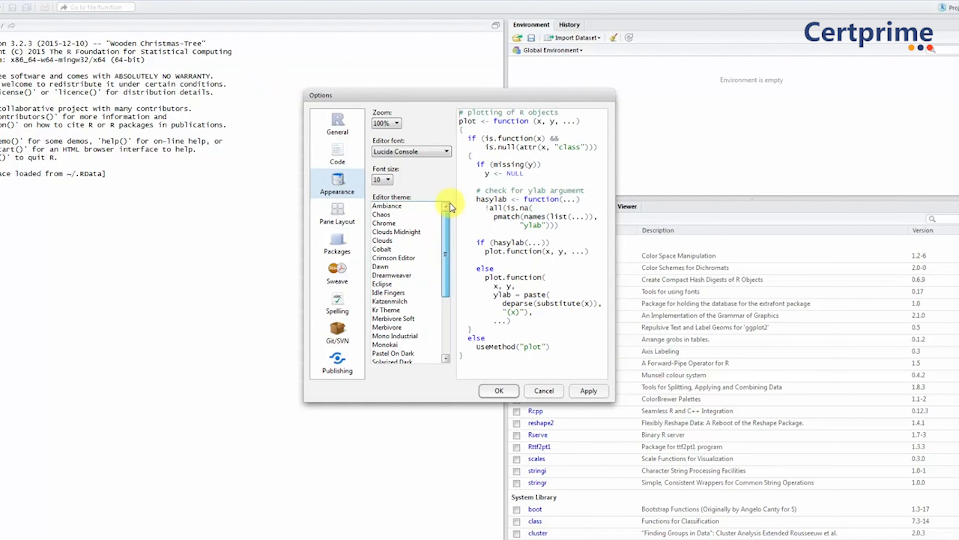
# Step: Apply the Dawn editor theme and replace it with Cobalt
pyautogui.click(393, 232)
pyautogui.click(403, 267)
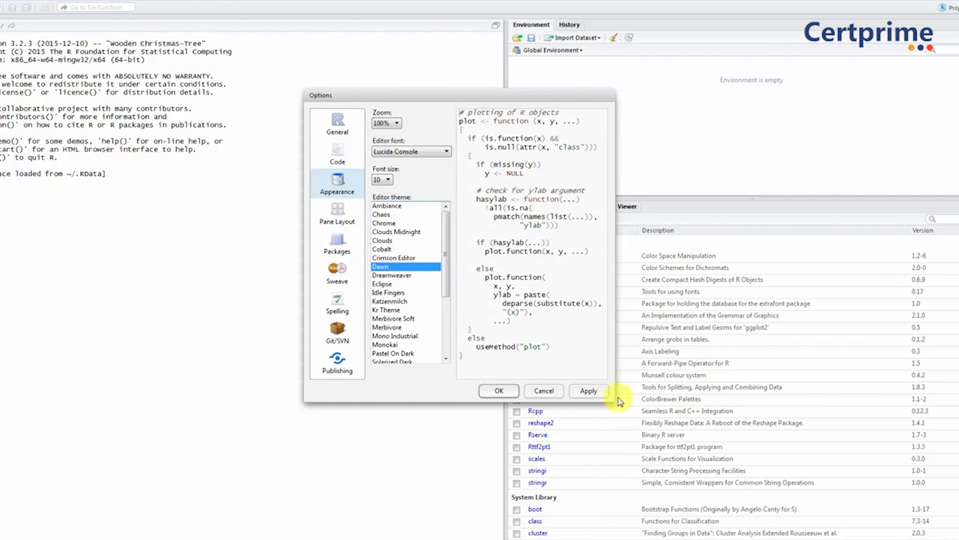
pyautogui.click(594, 392)
pyautogui.click(412, 257)
pyautogui.click(419, 248)
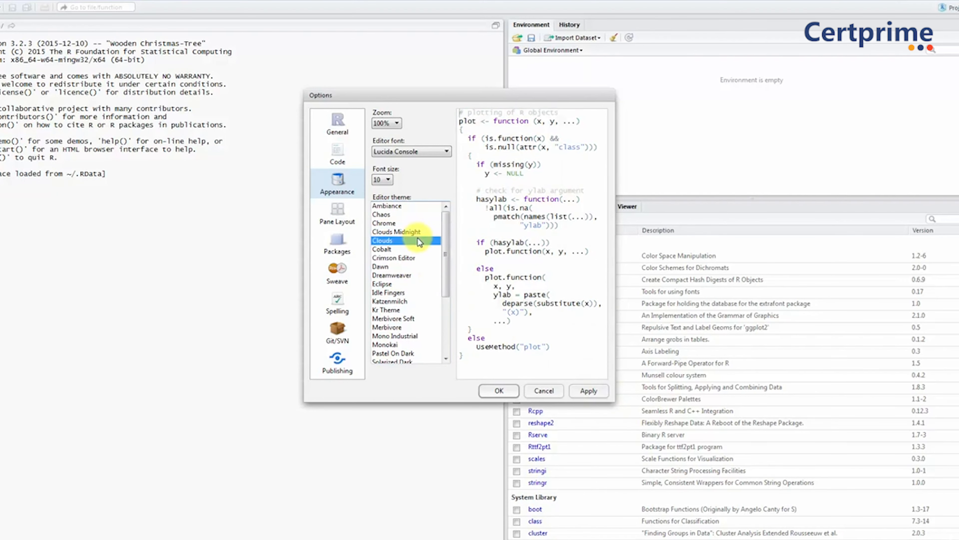
pyautogui.click(587, 390)
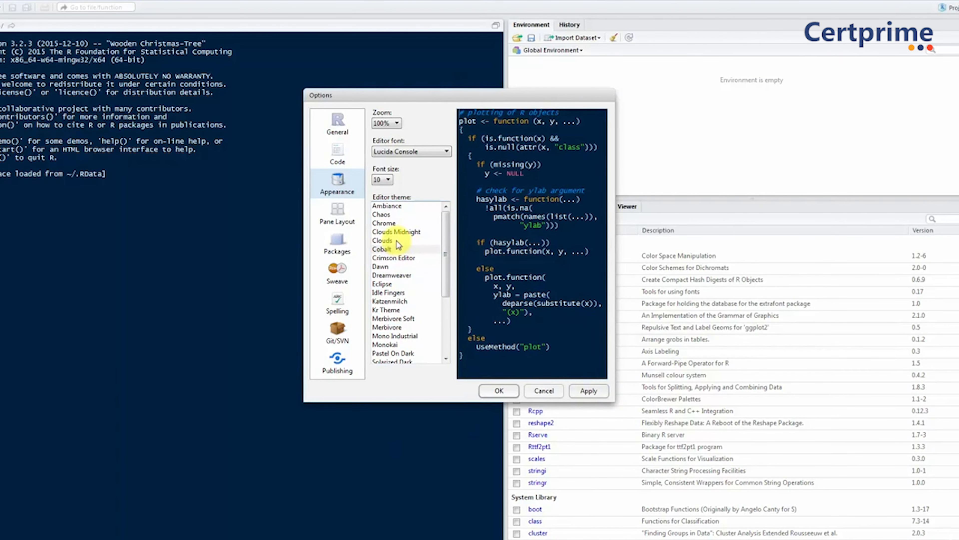
# Step: Set the editor font size to 18 and apply it
pyautogui.click(382, 180)
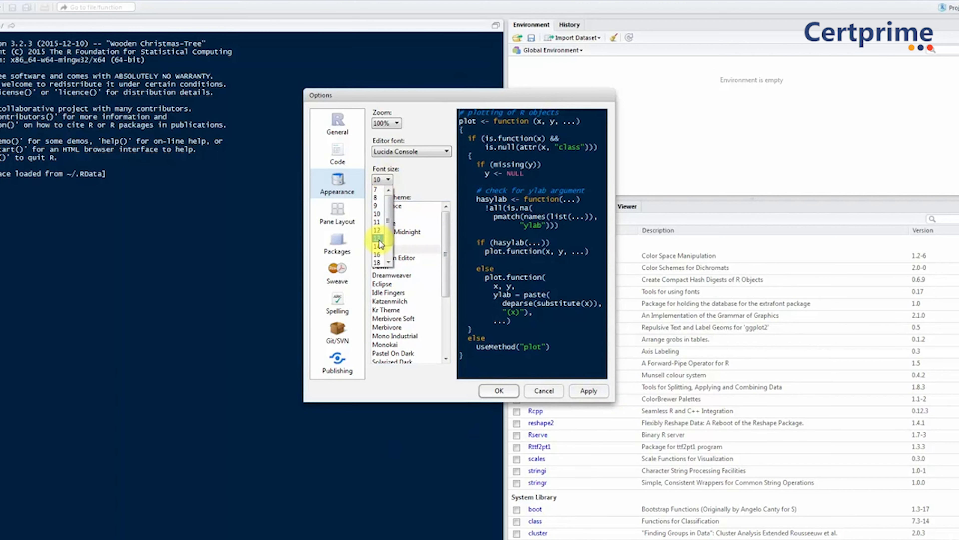
pyautogui.click(376, 261)
pyautogui.click(588, 391)
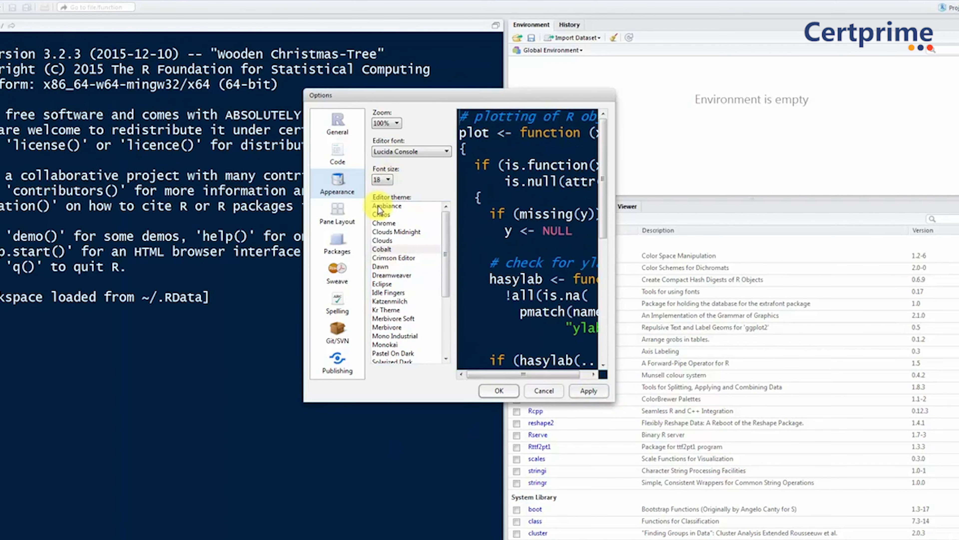
# Step: Apply the Dreamweaver editor theme
pyautogui.moveTo(417, 97)
pyautogui.mouseDown()
pyautogui.moveTo(498, 95)
pyautogui.moveTo(426, 102)
pyautogui.mouseUp()
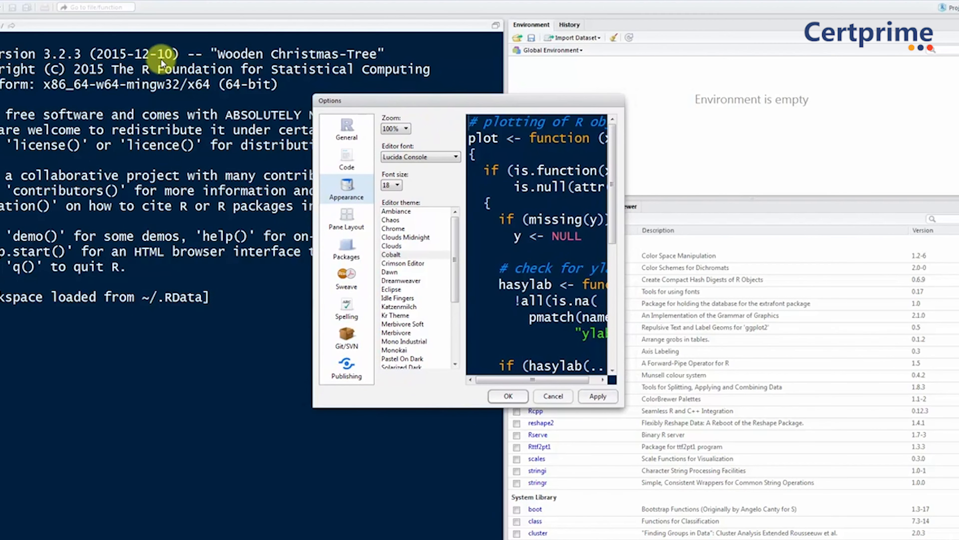
pyautogui.click(415, 281)
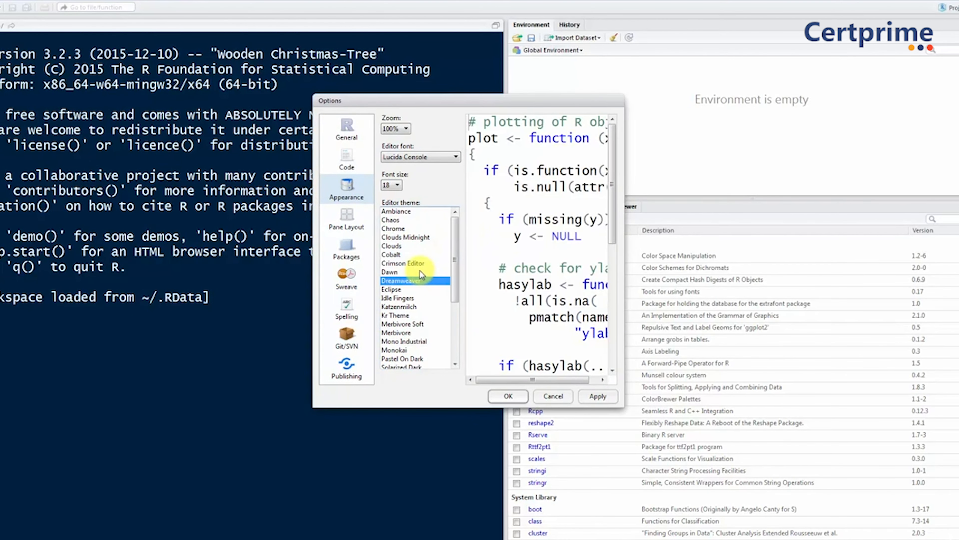
pyautogui.click(597, 396)
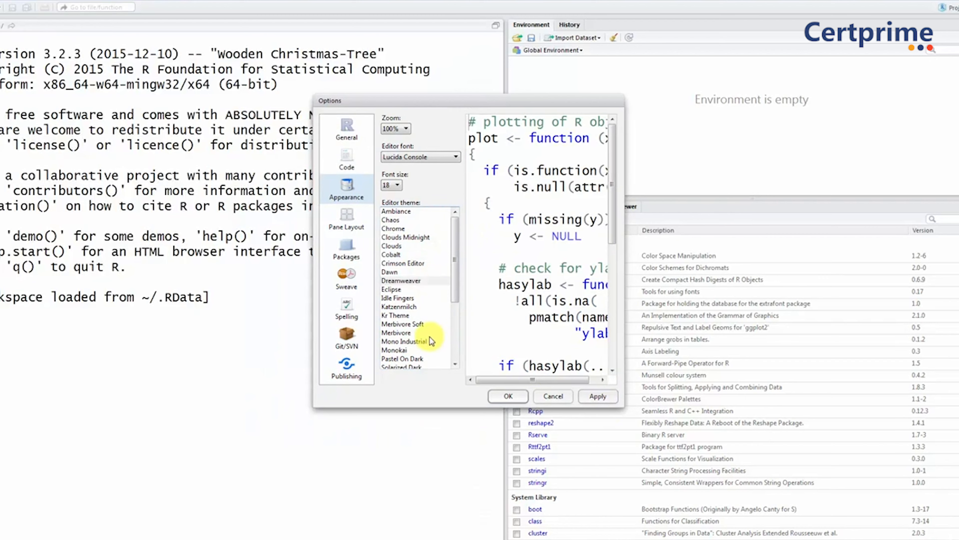
# Step: Change the editor theme to Merbivore and apply it
pyautogui.click(423, 333)
pyautogui.click(598, 396)
pyautogui.scroll(-2, 421, 326)
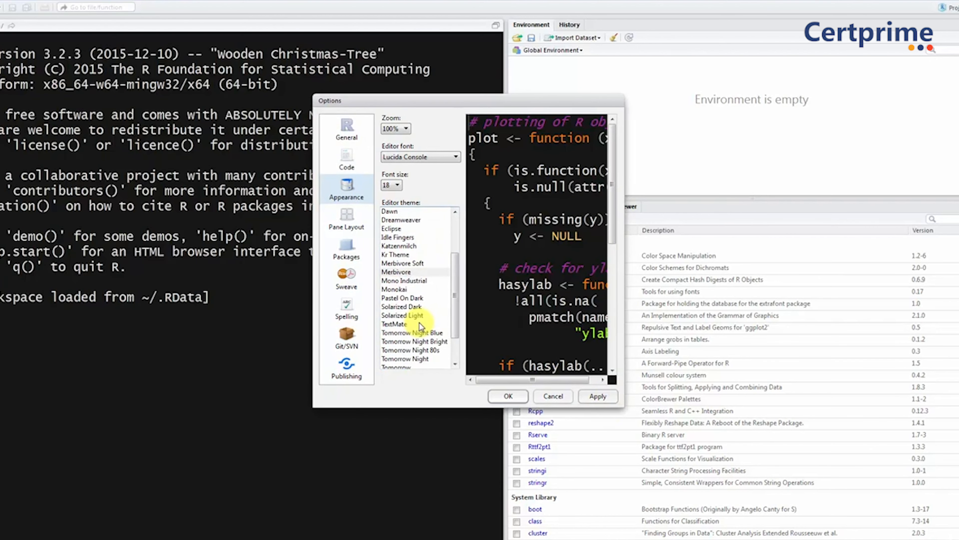
# Step: Select the Solarized Dark editor theme and apply it to the RStudio interface
pyautogui.click(414, 315)
pyautogui.click(410, 307)
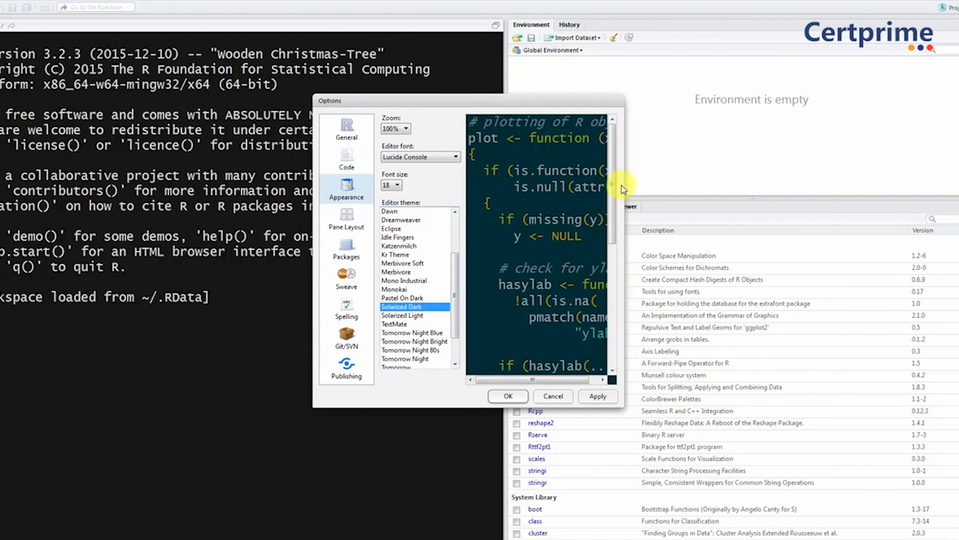
pyautogui.moveTo(610, 192)
pyautogui.mouseDown()
pyautogui.moveTo(631, 287)
pyautogui.moveTo(620, 188)
pyautogui.mouseUp()
pyautogui.click(605, 398)
# Step: Switch the editor theme to Tomorrow Night and apply it
pyautogui.scroll(-1, 453, 306)
pyautogui.scroll(-1, 456, 332)
pyautogui.click(424, 324)
pyautogui.click(598, 396)
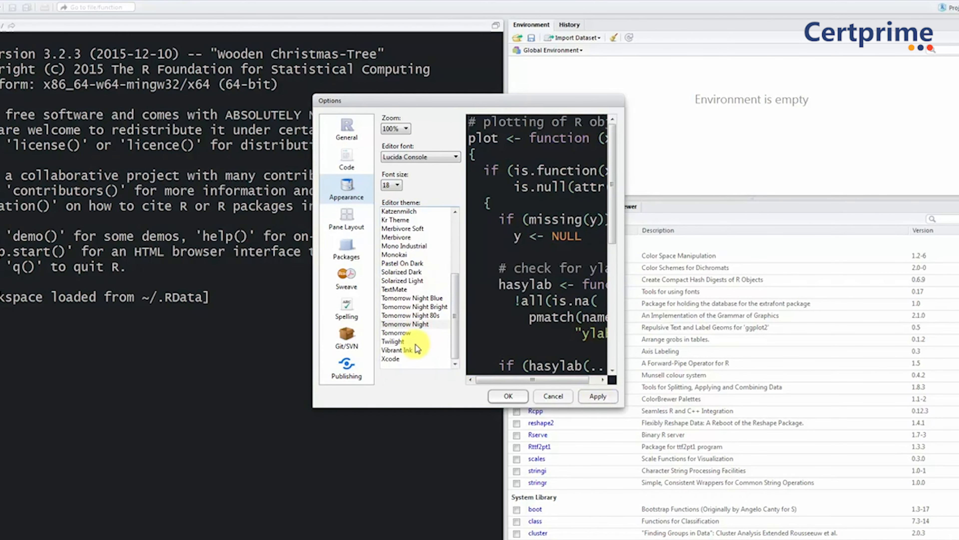
# Step: Set the editor theme to TextMate, apply it and close the options with the change accepted
pyautogui.click(403, 289)
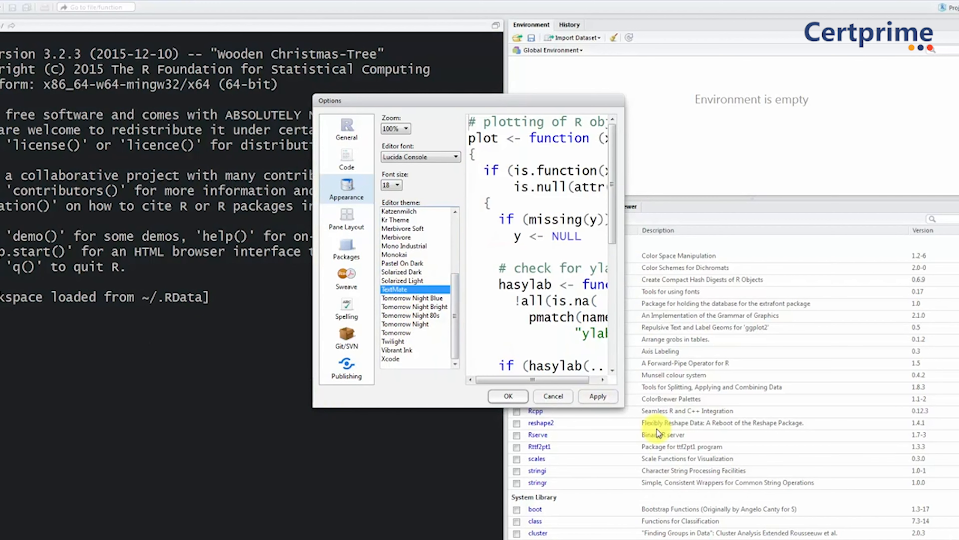
pyautogui.click(607, 397)
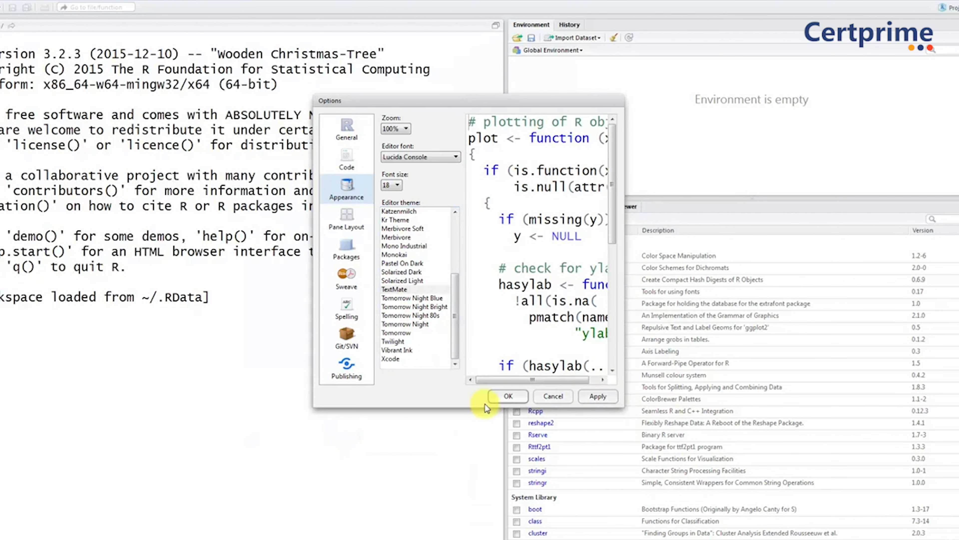
pyautogui.click(508, 397)
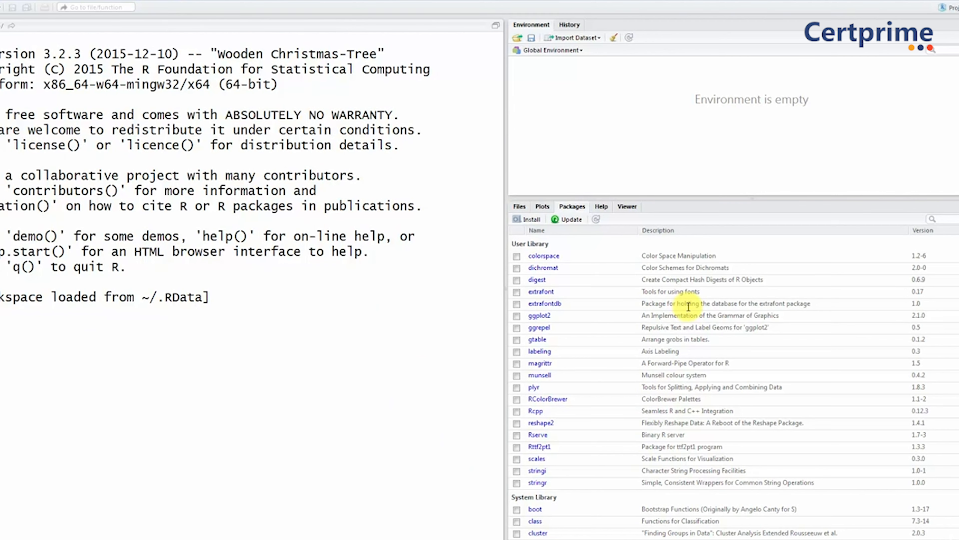
# Step: Run the command print("Hello World!") in the R console
pyautogui.write('print("')
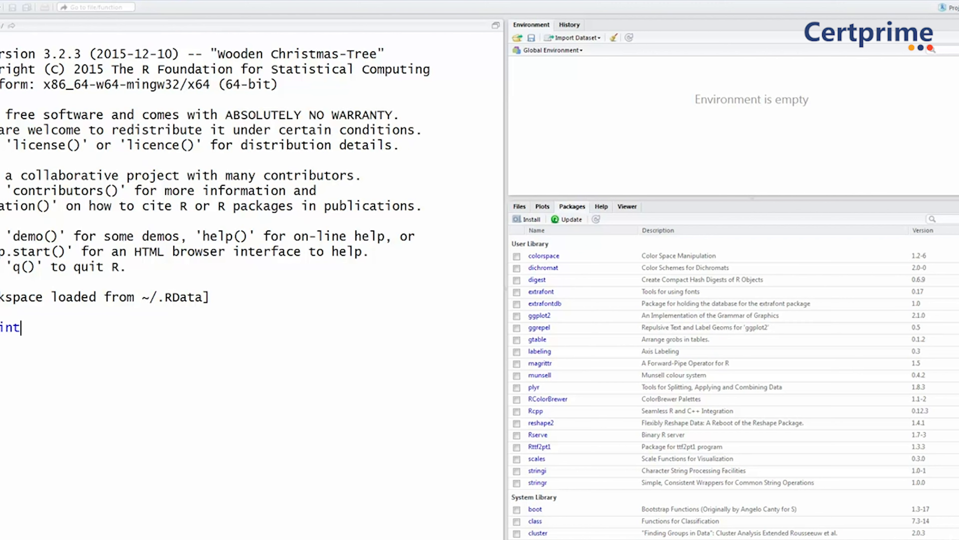
pyautogui.write('Hellow')
pyautogui.press('BackSpace')
pyautogui.write('World!')
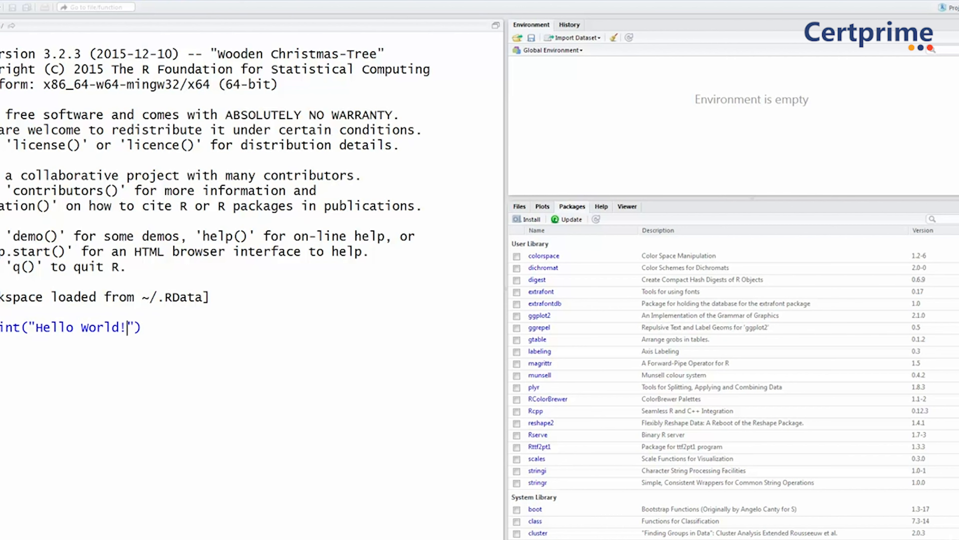
pyautogui.press('Return')
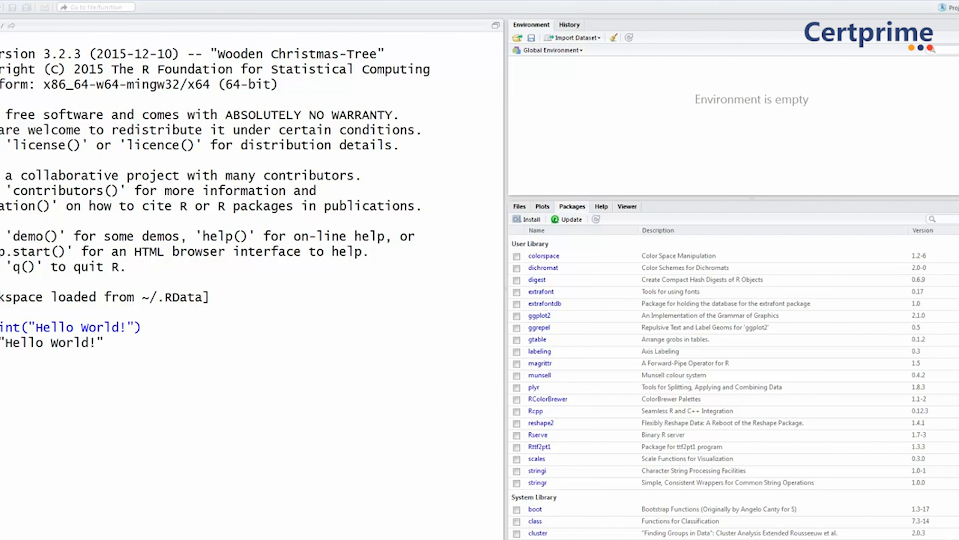